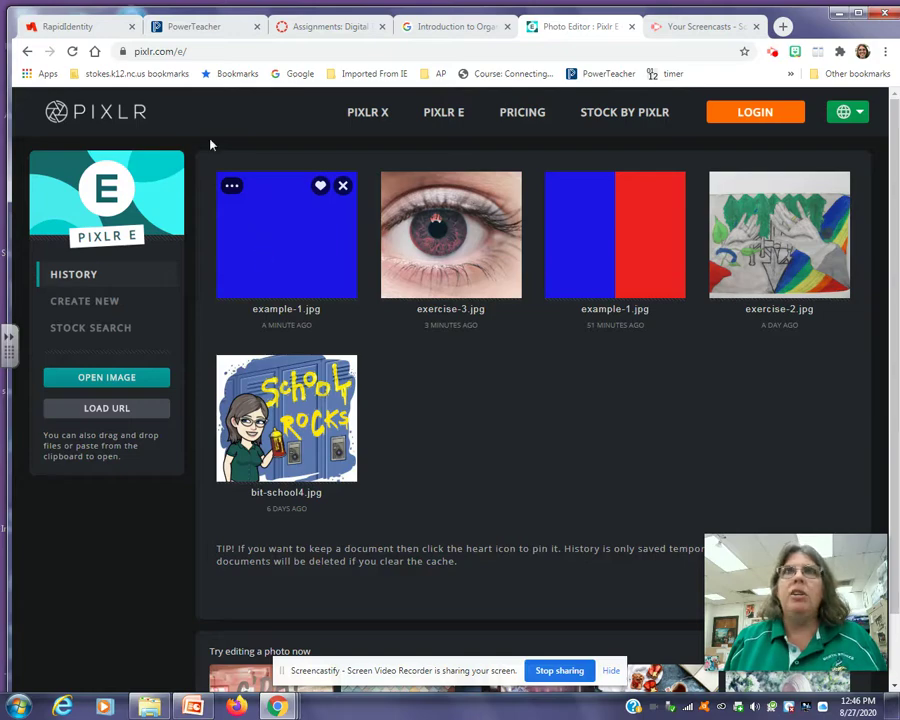
Open the all-blue example-1.jpg from the history and widen its canvas to 960 px with the middle-left anchor point.
left_click(163, 51)
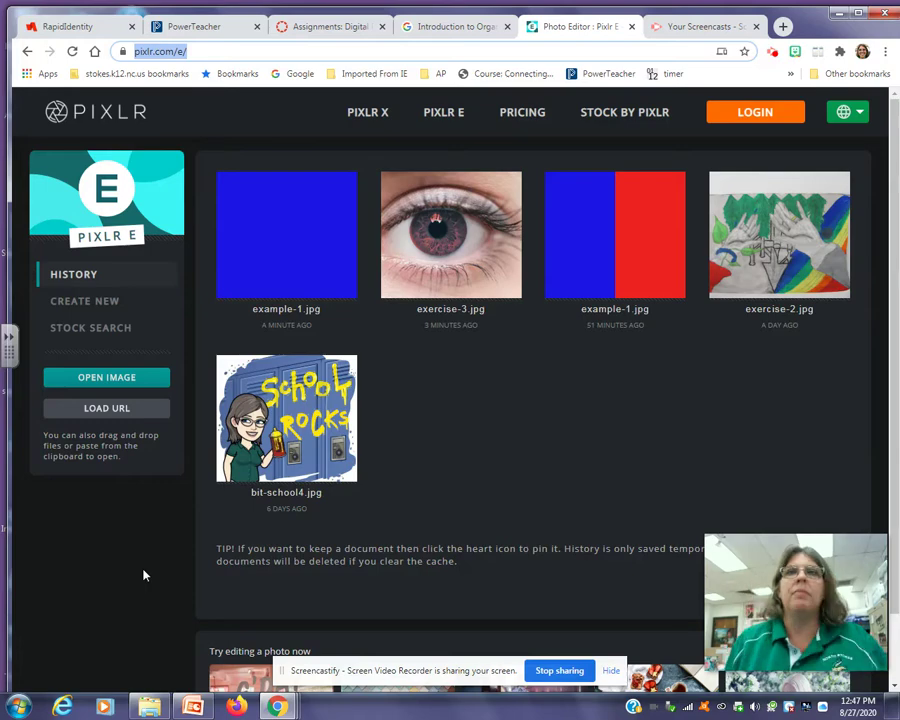
left_click(275, 271)
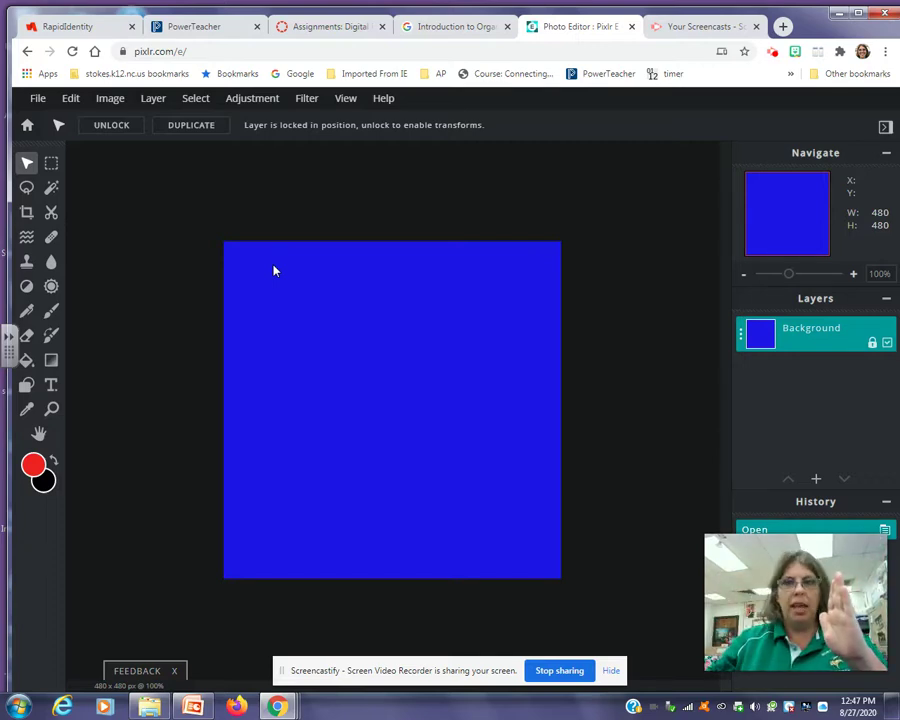
left_click(110, 99)
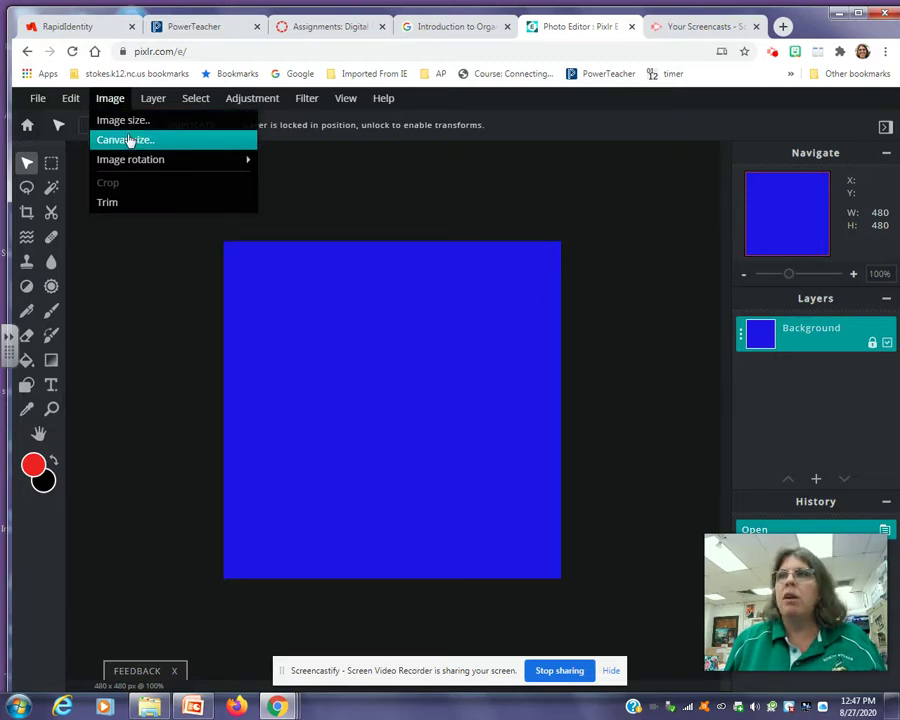
left_click(128, 141)
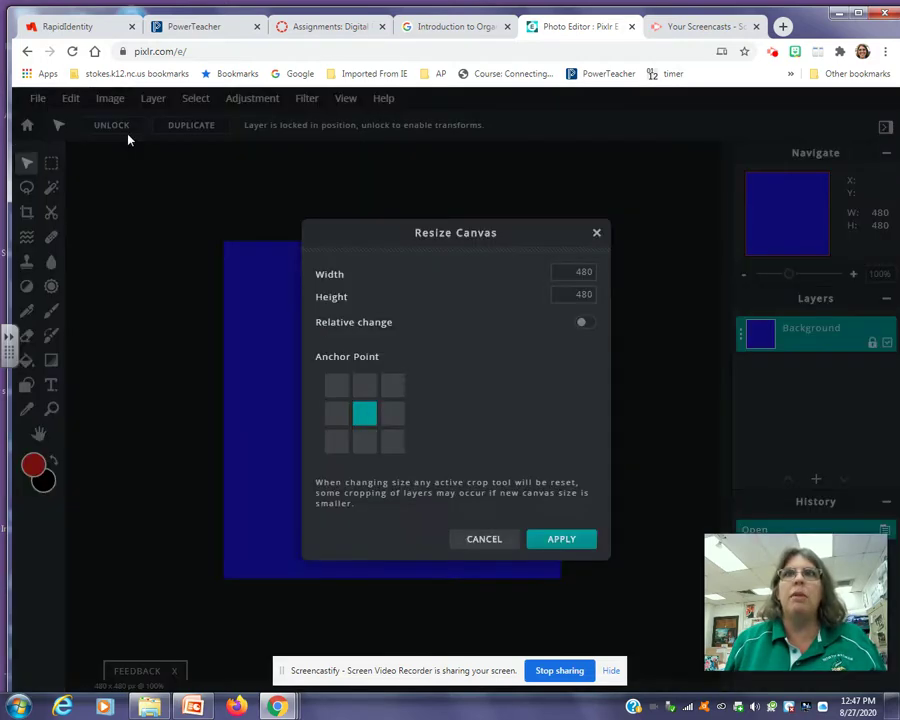
left_click(576, 272)
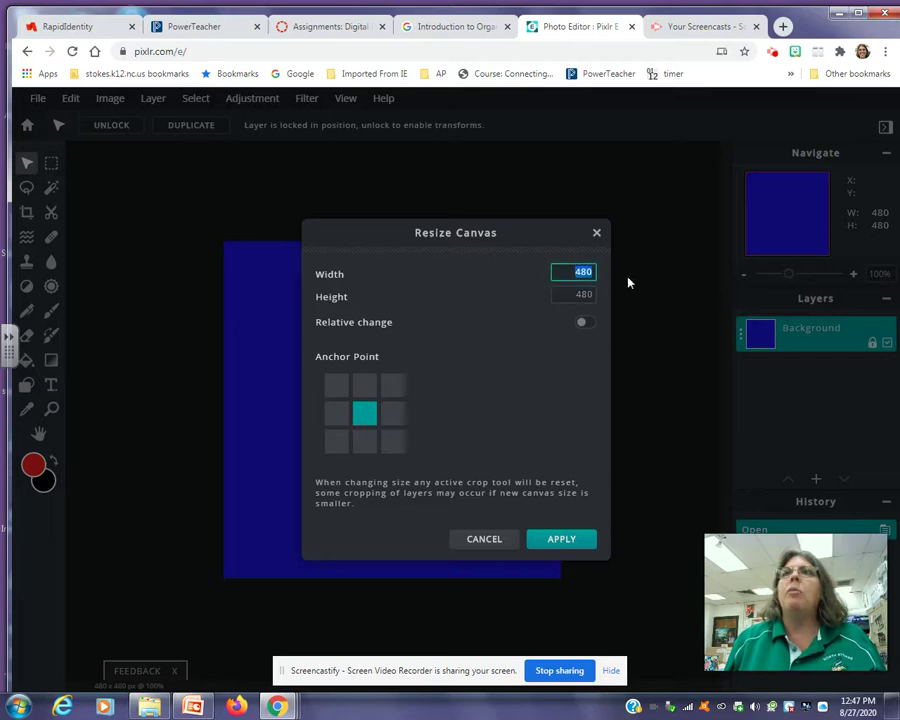
type("960")
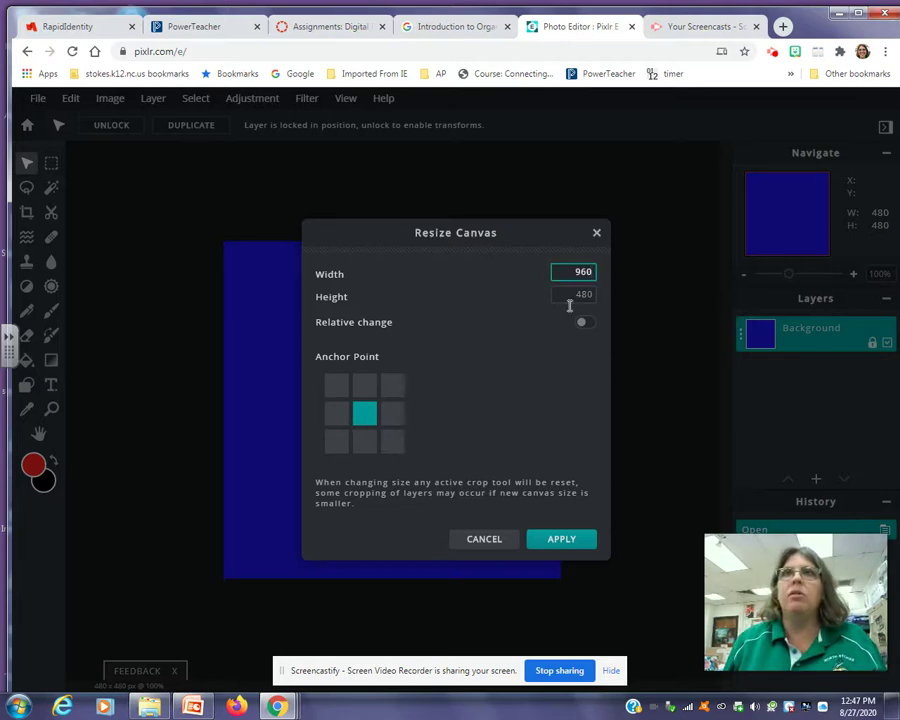
left_click(340, 418)
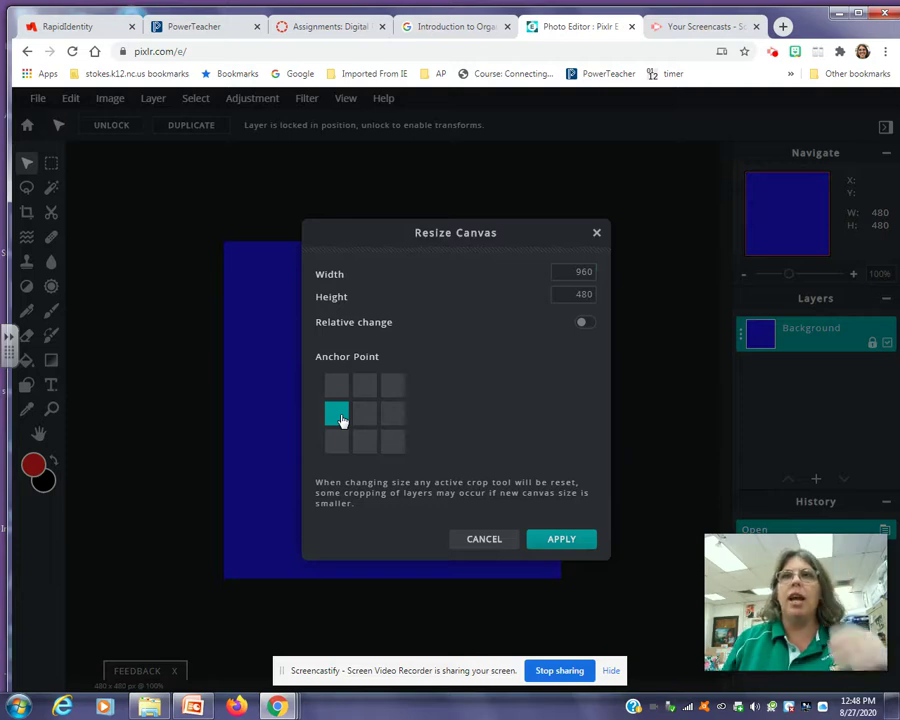
left_click(563, 540)
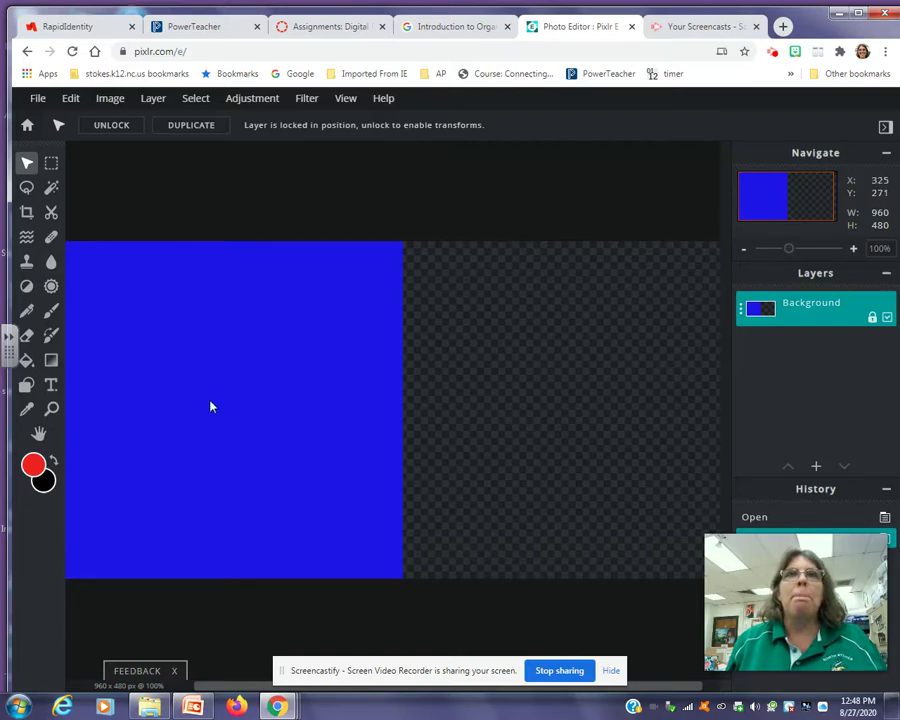
Fill the empty transparent half of the canvas with red #EE2121 using the Fill tool.
left_click(27, 361)
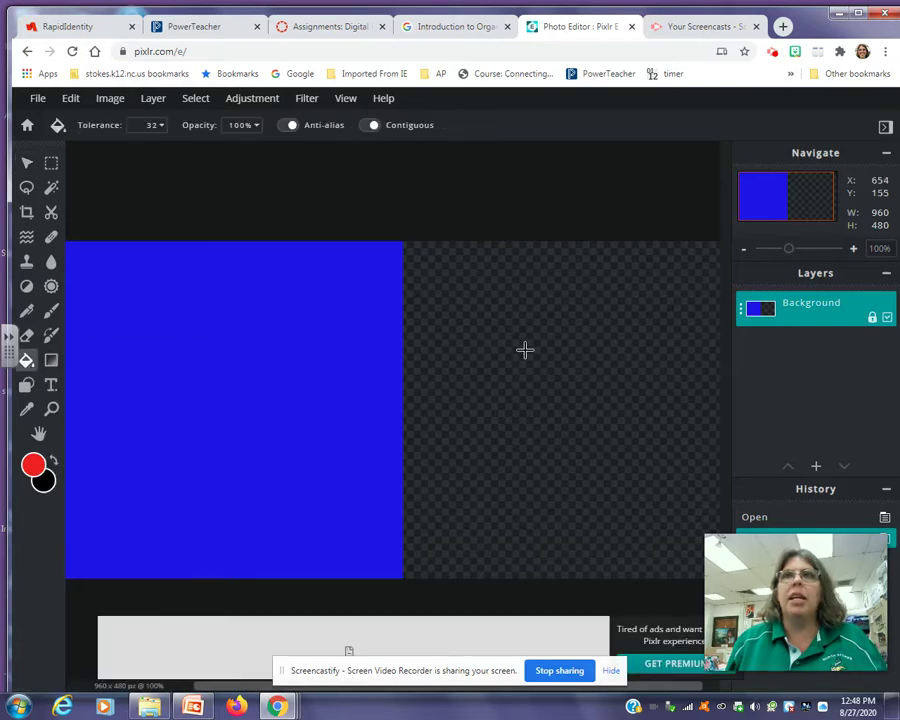
left_click(34, 465)
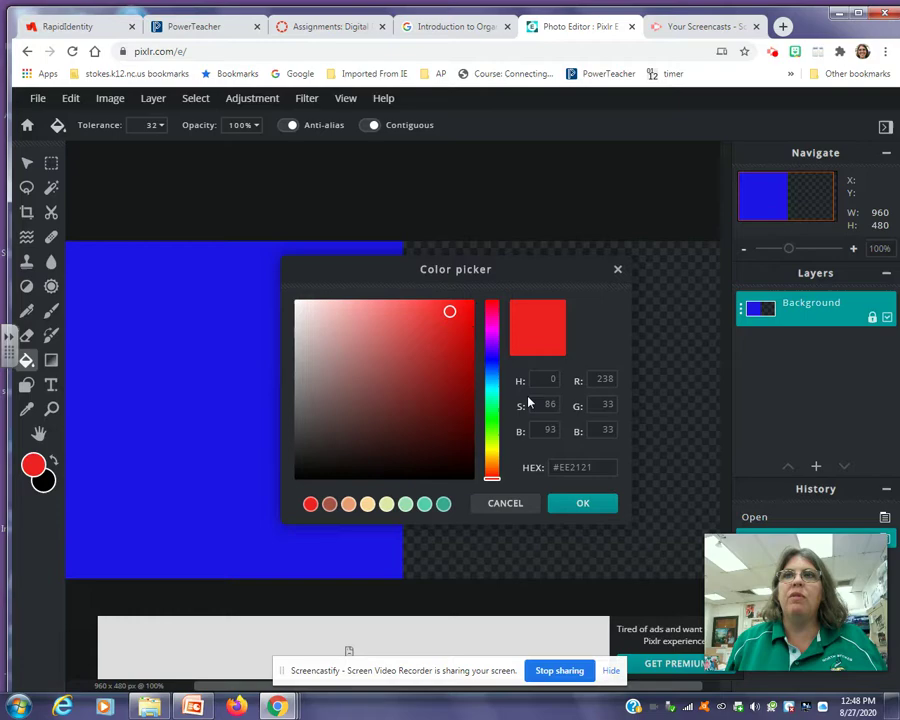
left_click(582, 503)
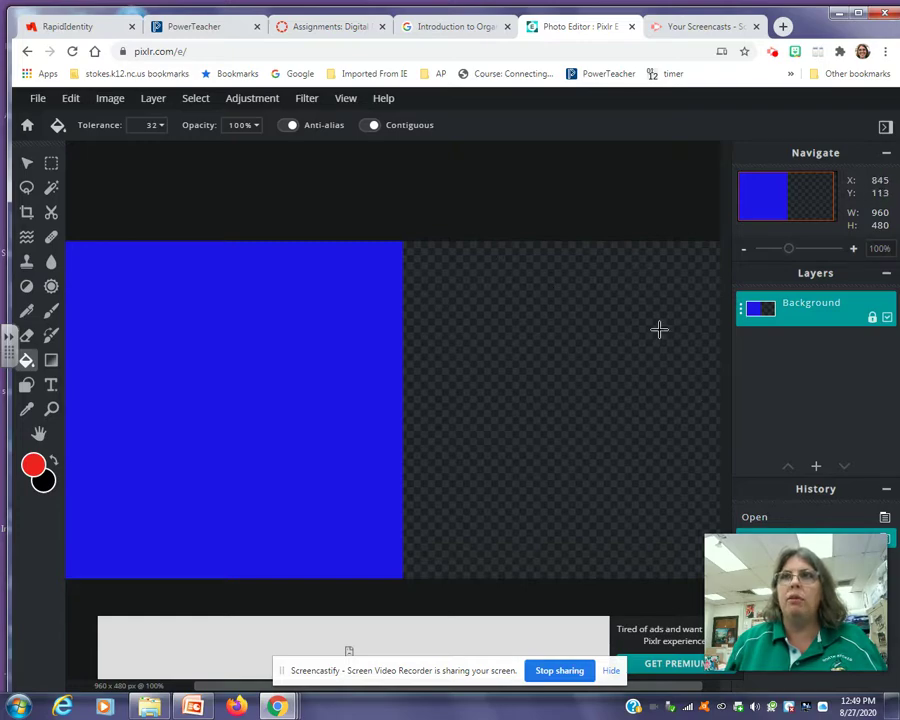
left_click(566, 390)
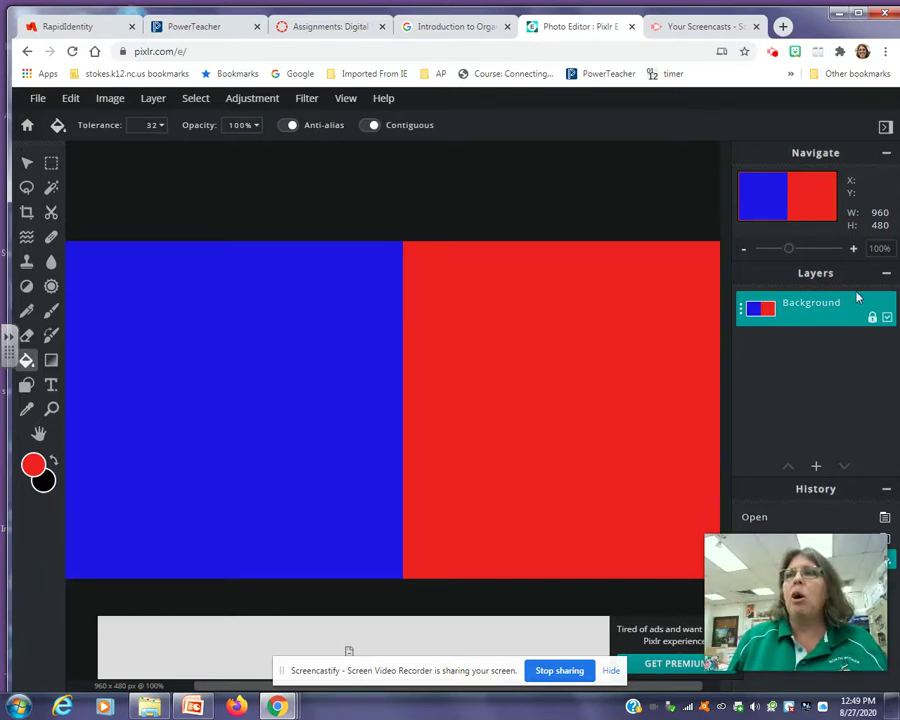
Start saving the image and append "-done" to its file name.
left_click(36, 99)
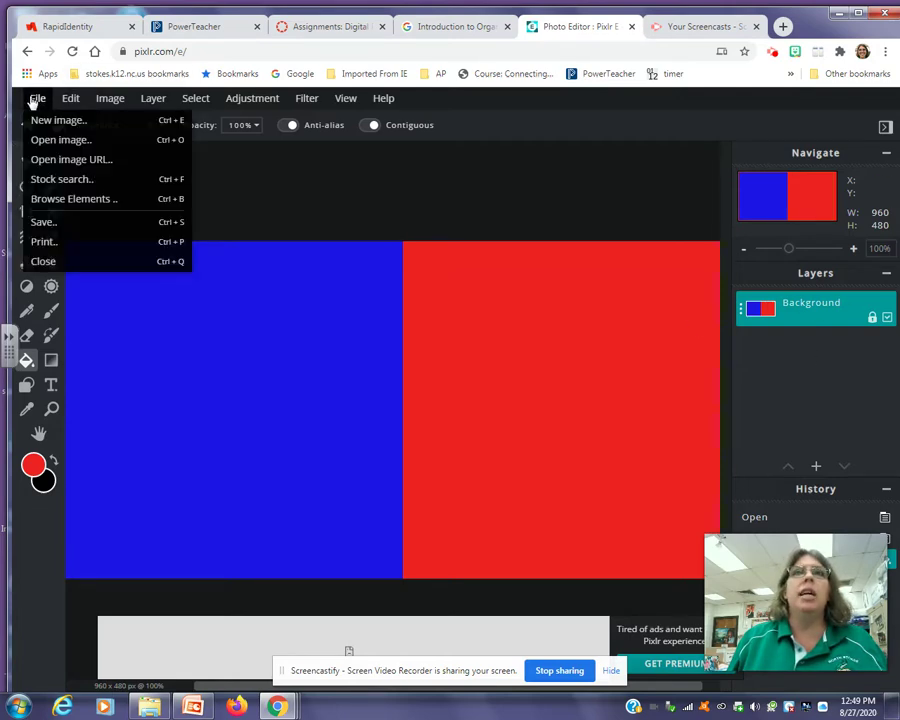
left_click(75, 222)
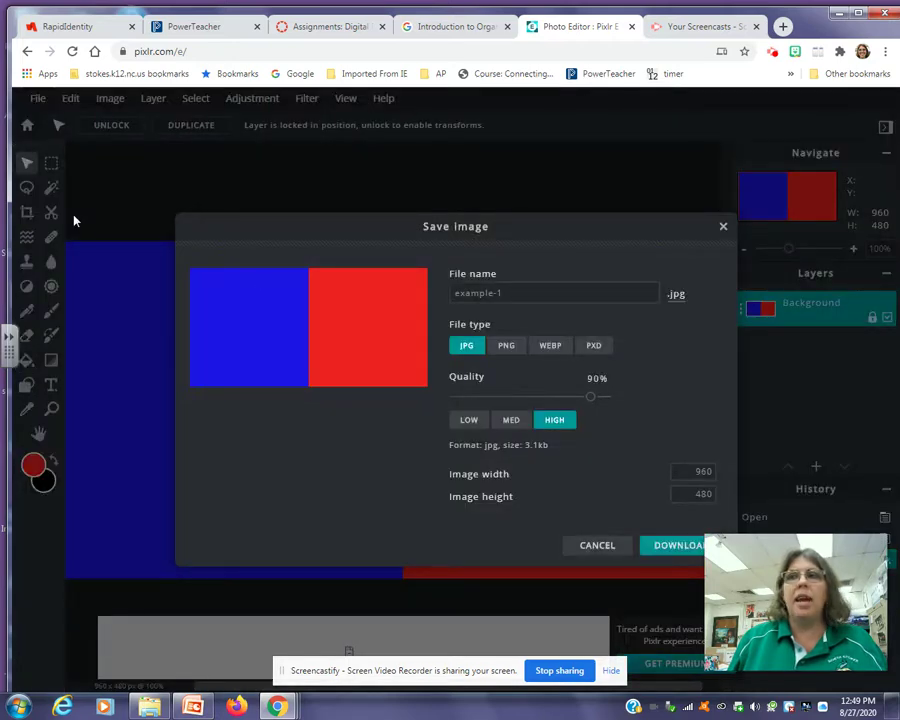
left_click(500, 293)
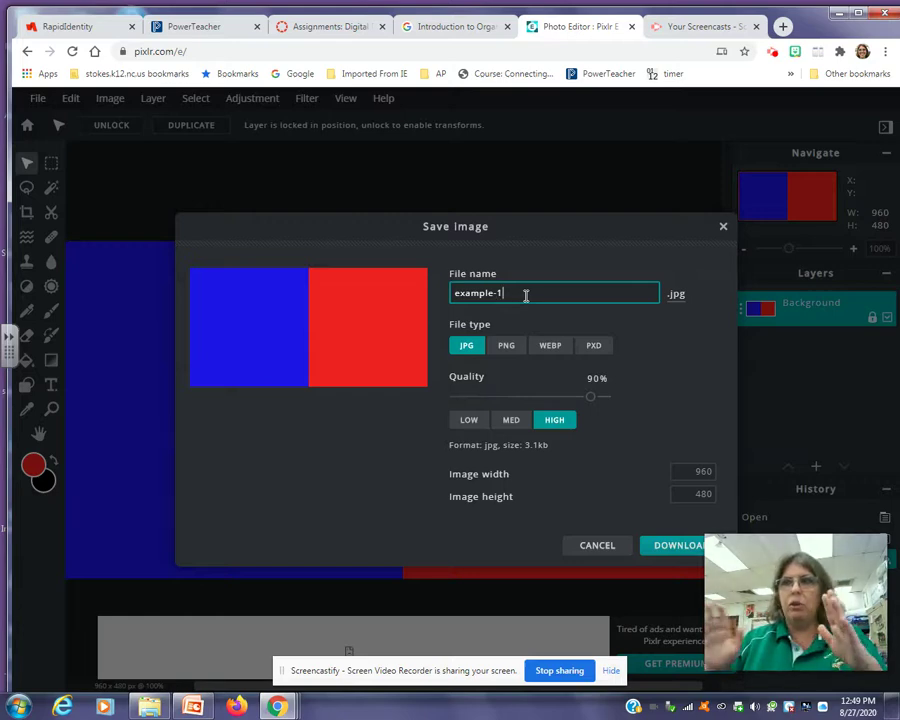
type("-done")
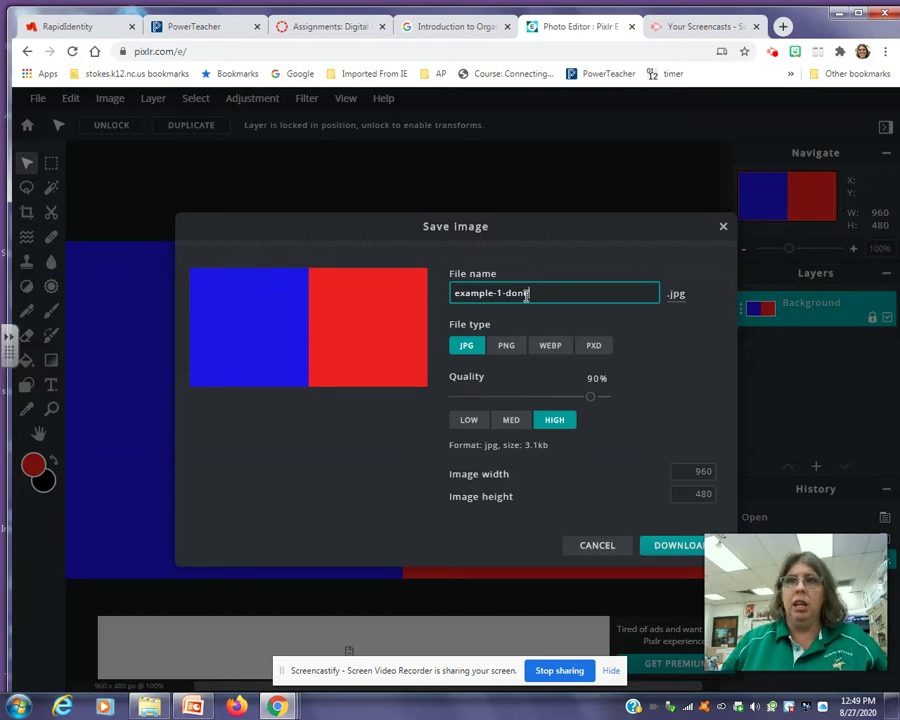
Replace the "example-1" part of the file name so it reads exercise-2-done, download the JPG and close the save dialog.
key("Left")
key("Left")
key("Left")
key("Left")
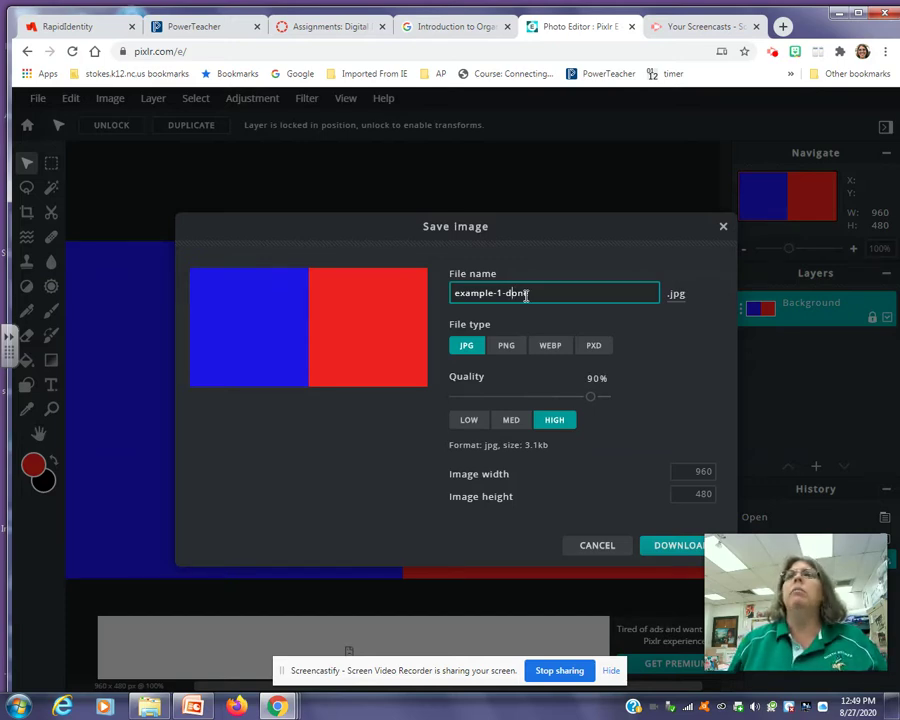
key("BackSpace")
key("BackSpace")
key("BackSpace")
key("BackSpace")
key("BackSpace")
key("BackSpace")
key("BackSpace")
key("BackSpace")
key("BackSpace")
key("BackSpace")
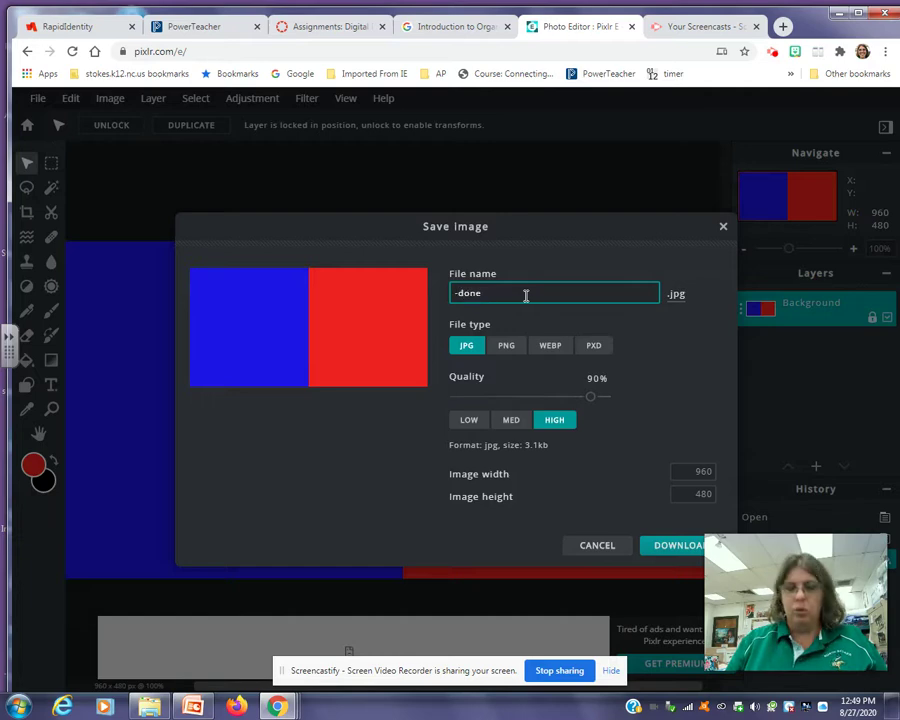
type("exerc")
type("ise-")
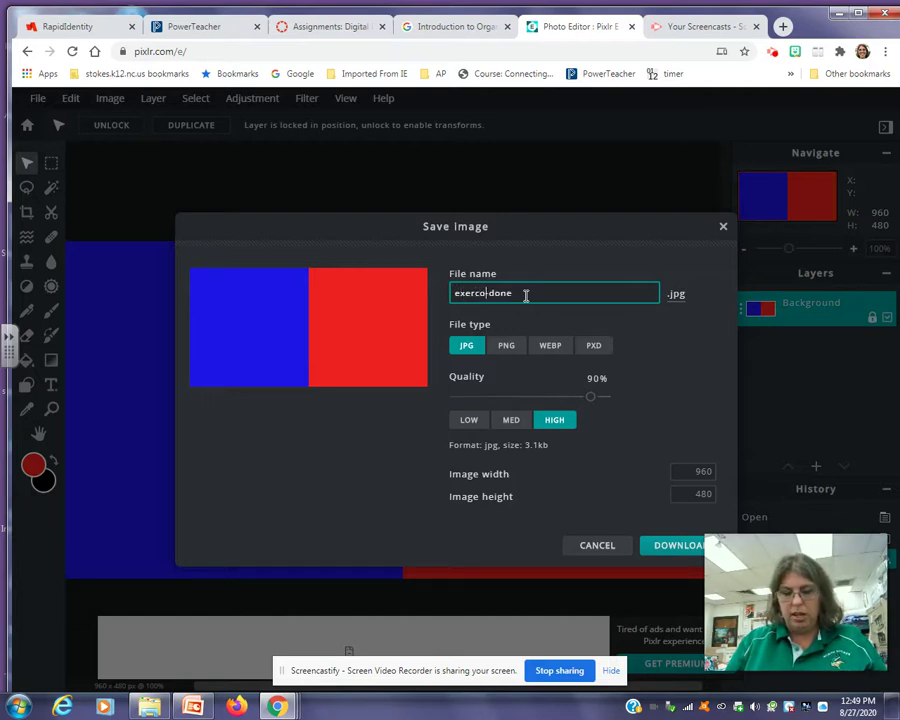
key("BackSpace")
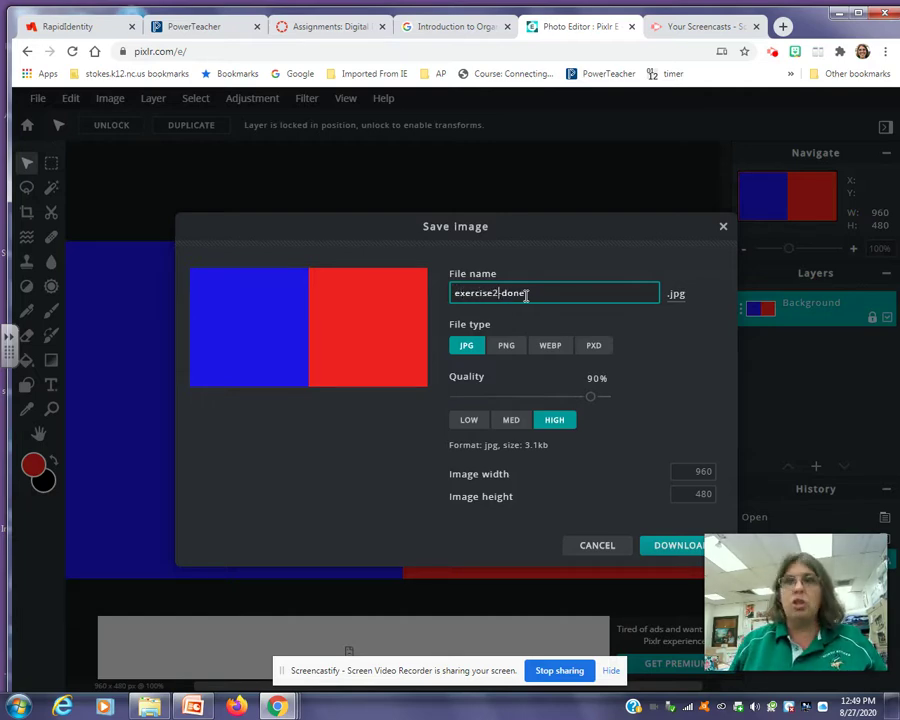
type("2-")
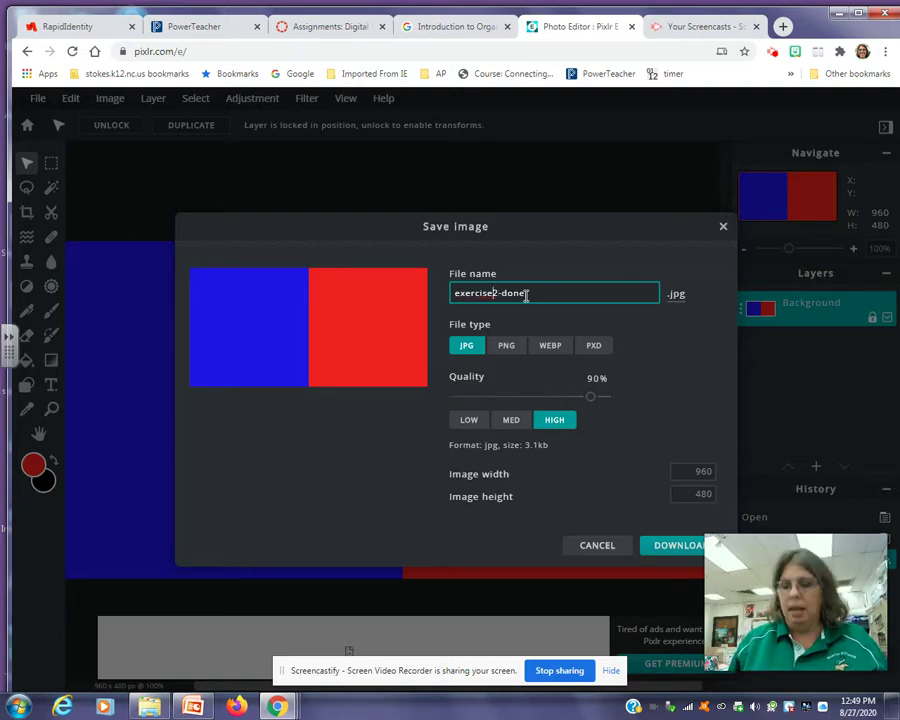
key("Left")
type("-")
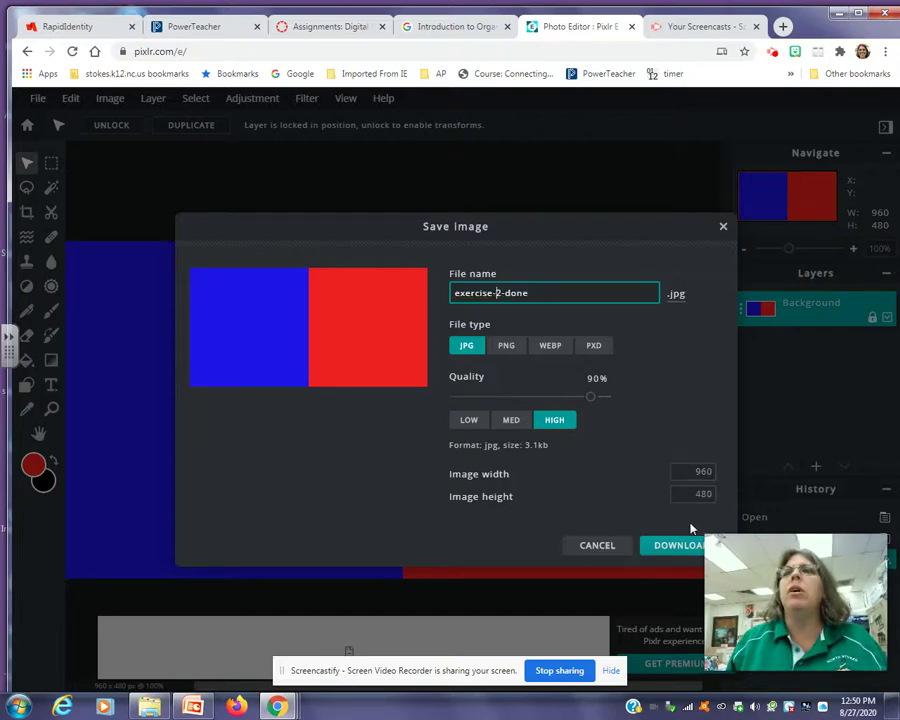
left_click(674, 546)
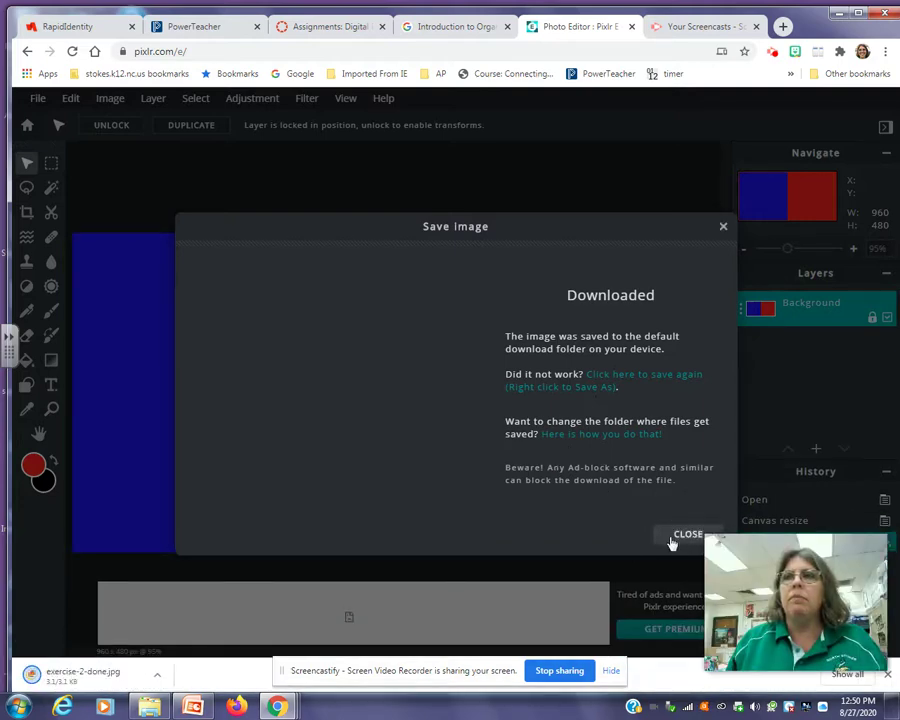
left_click(671, 540)
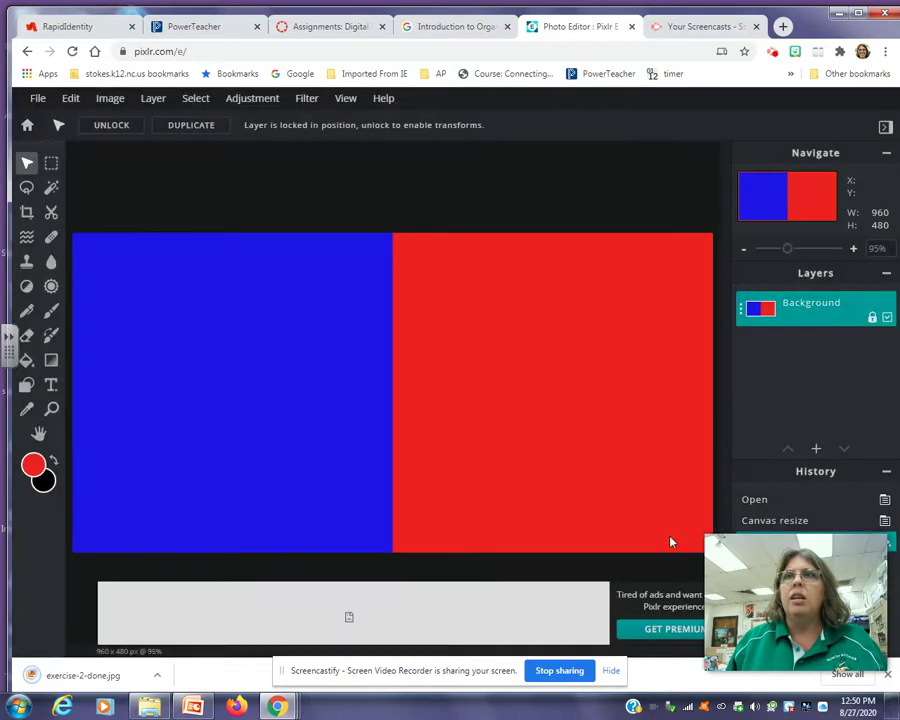